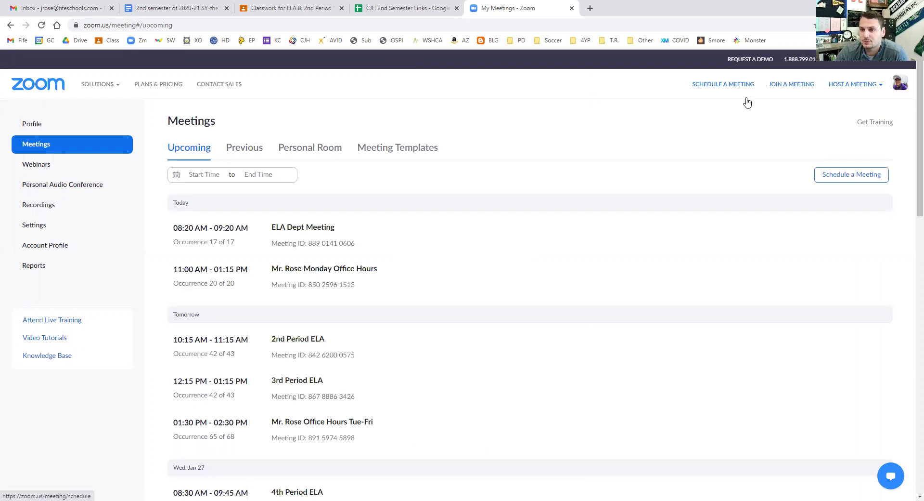
Step: Start scheduling a new meeting and set its topic to "ELA 8: 2nd Period"
{"action": "left_click", "coordinate": [733, 87]}
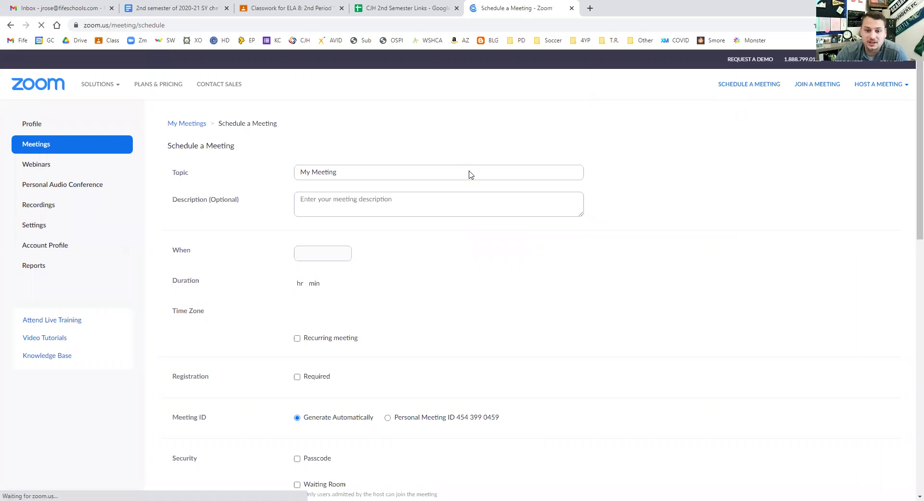
{"action": "left_click", "coordinate": [470, 175]}
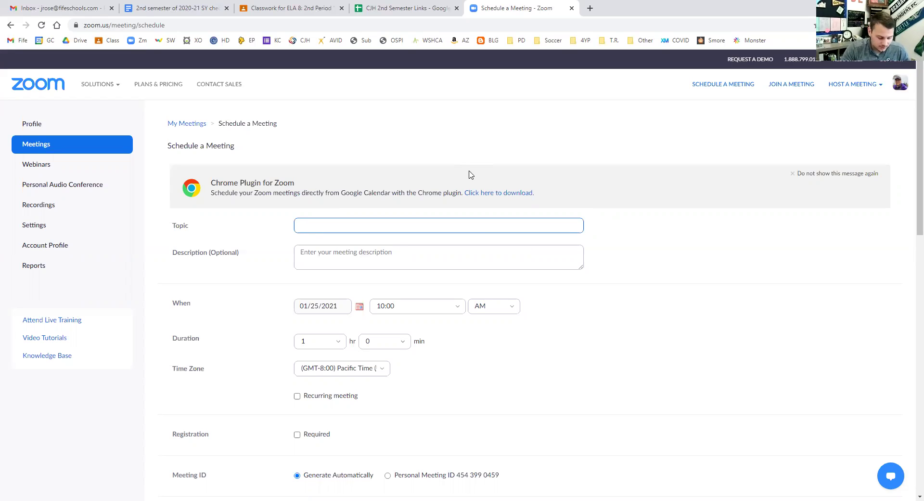
{"action": "type", "text": "ELA 8: 2nd Period"}
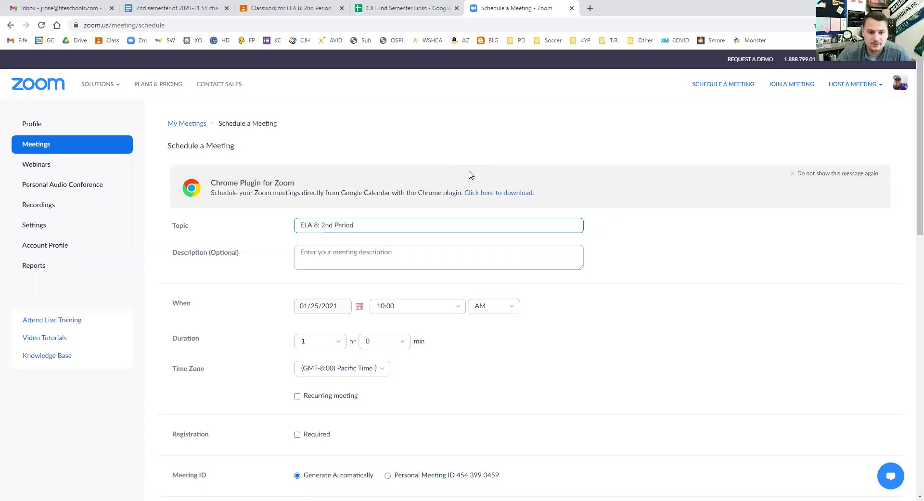
Step: Set the meeting's start to 02/02/2021 at 10:15 AM
{"action": "left_click", "coordinate": [359, 306]}
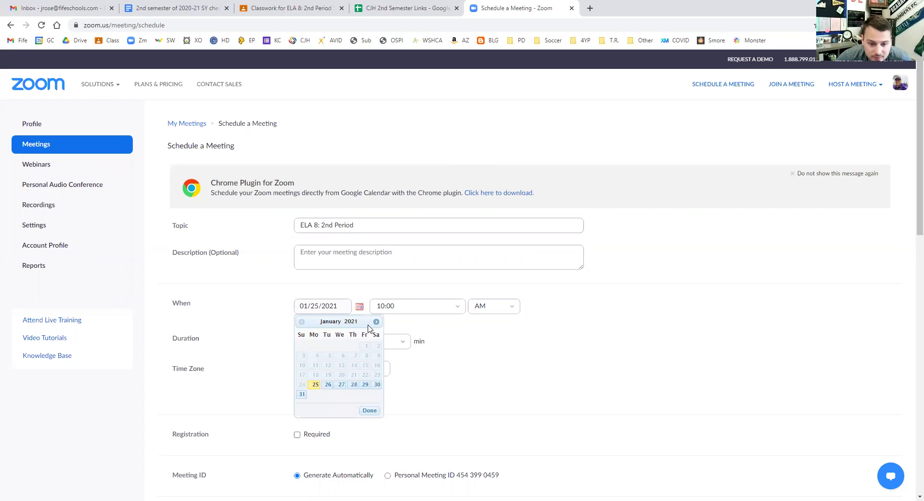
{"action": "left_click", "coordinate": [376, 323]}
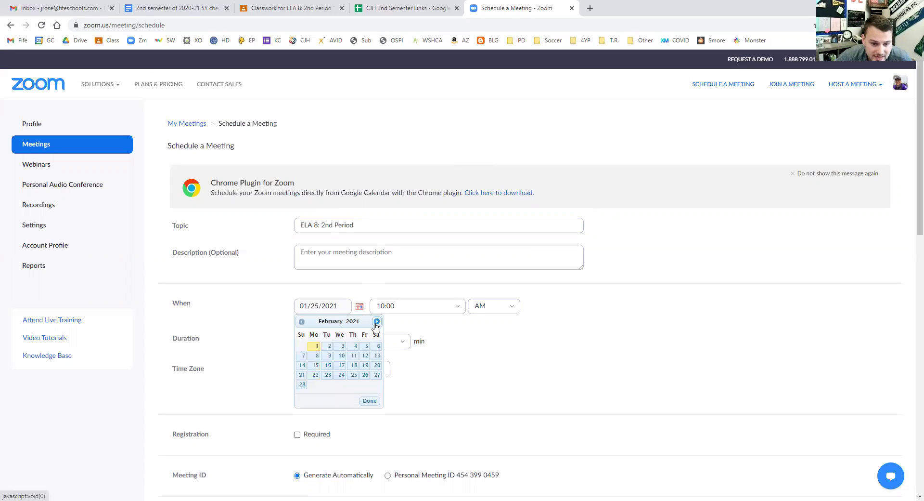
{"action": "left_click", "coordinate": [329, 345]}
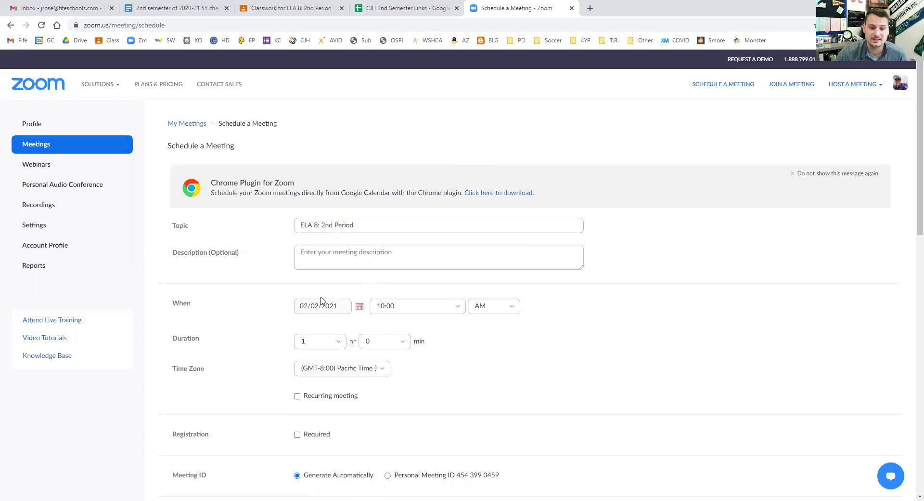
{"action": "left_click", "coordinate": [391, 305]}
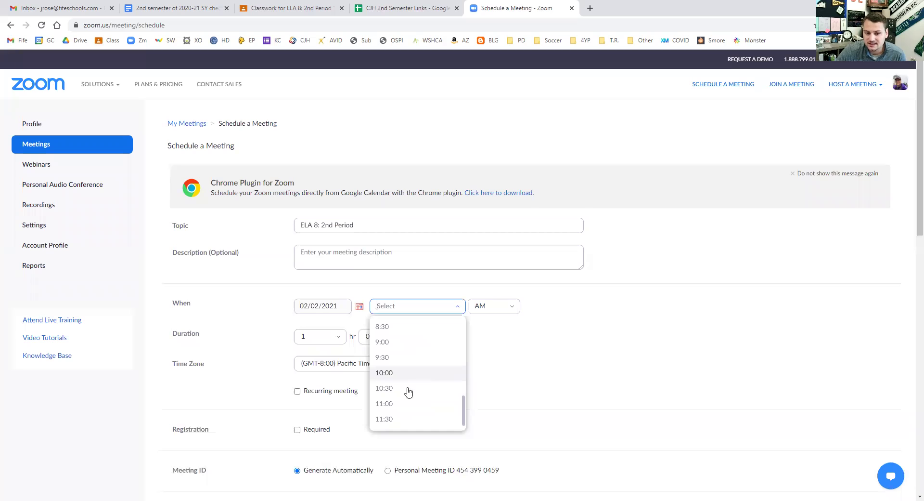
{"action": "type", "text": "10"}
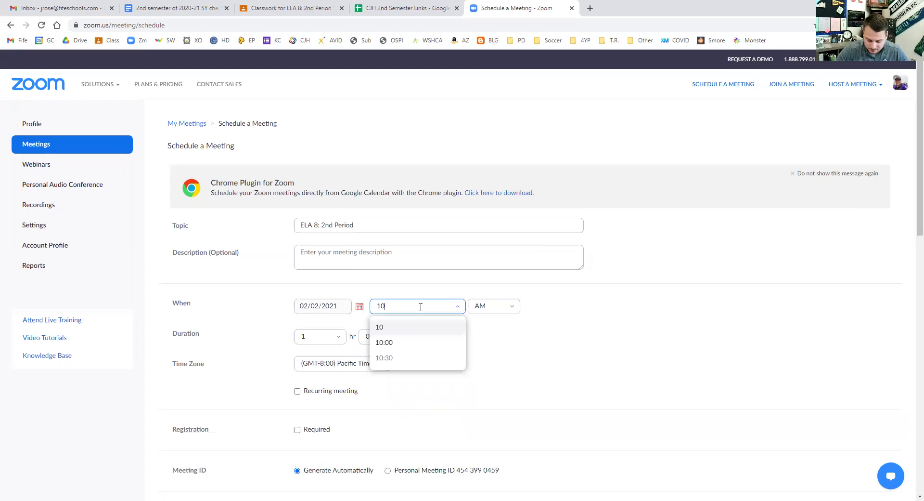
{"action": "type", "text": ":15"}
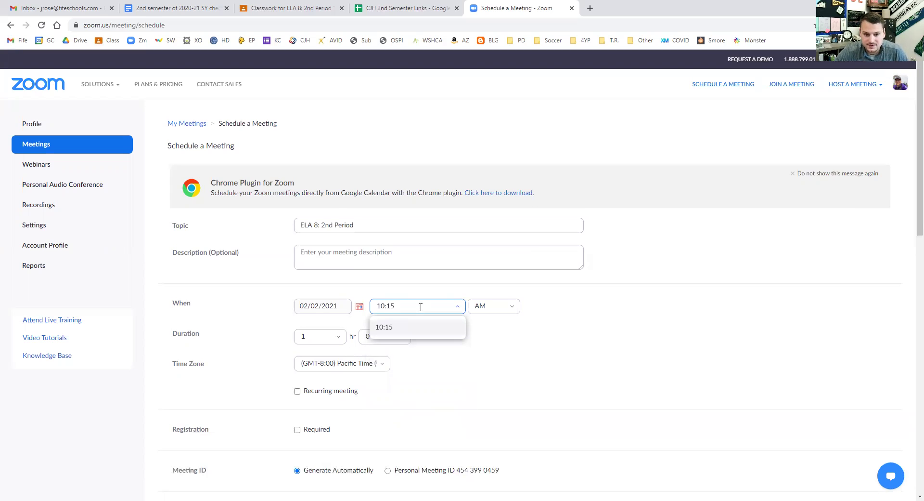
{"action": "left_click", "coordinate": [390, 331]}
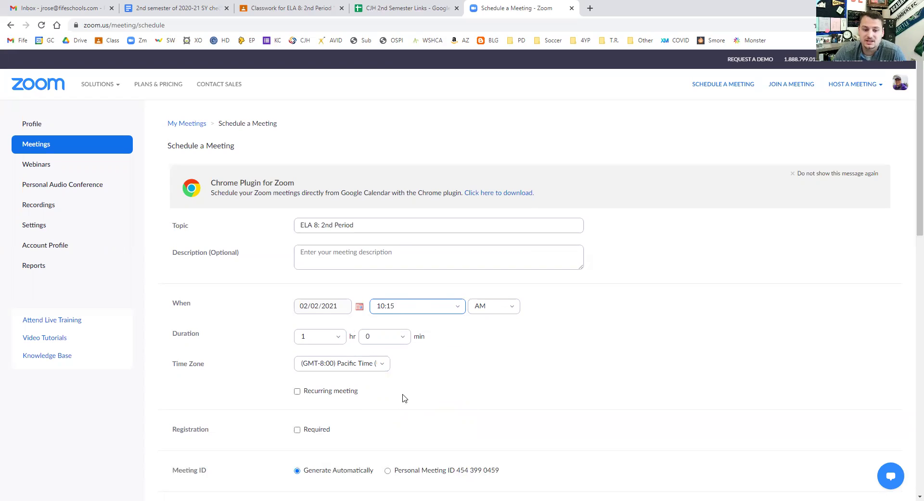
Step: Make the meeting recur weekly on Tuesday and Thursday
{"action": "left_click", "coordinate": [297, 391]}
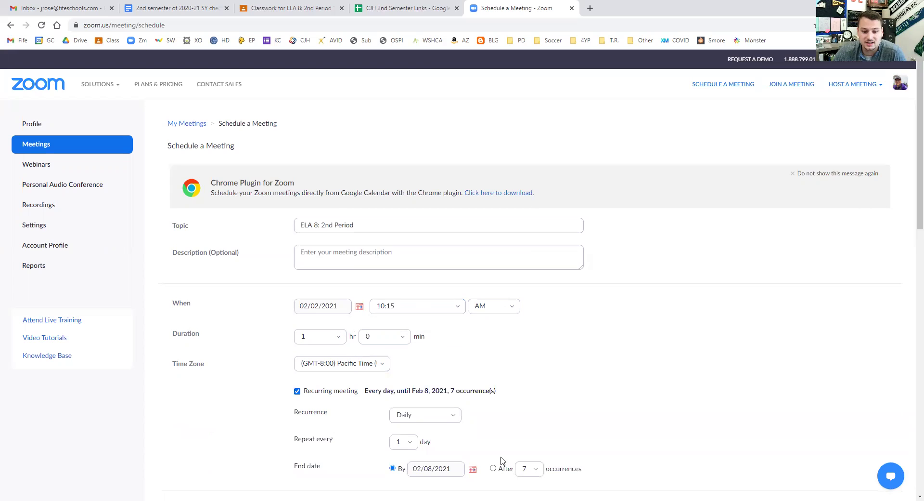
{"action": "left_click", "coordinate": [438, 416]}
{"action": "key", "text": "Return"}
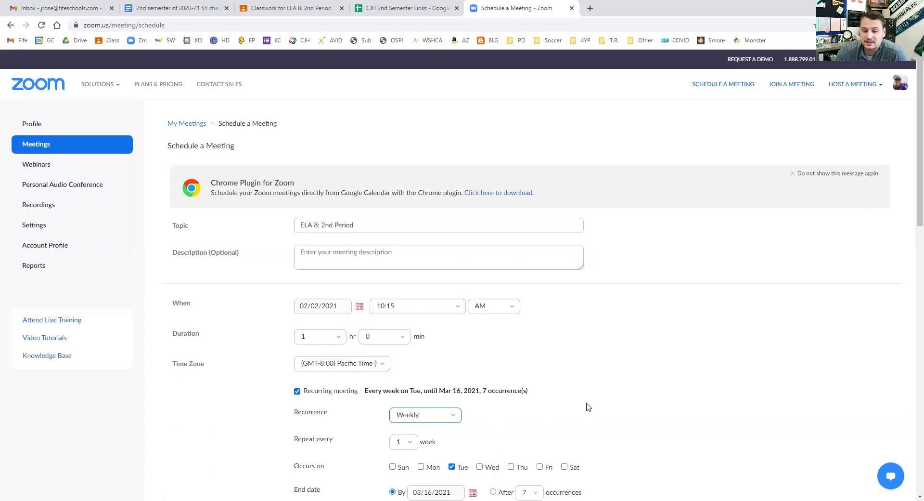
{"action": "scroll", "coordinate": [589, 407], "scroll_direction": "down", "scroll_amount": 1}
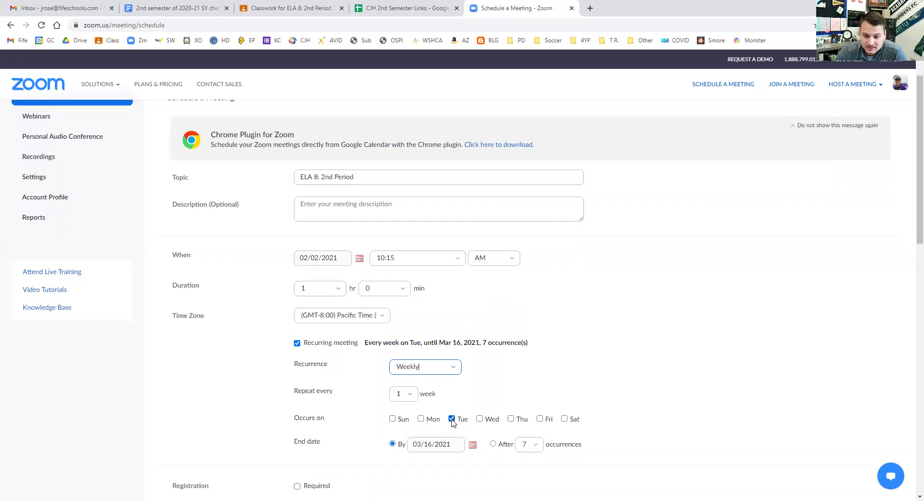
{"action": "left_click", "coordinate": [511, 418]}
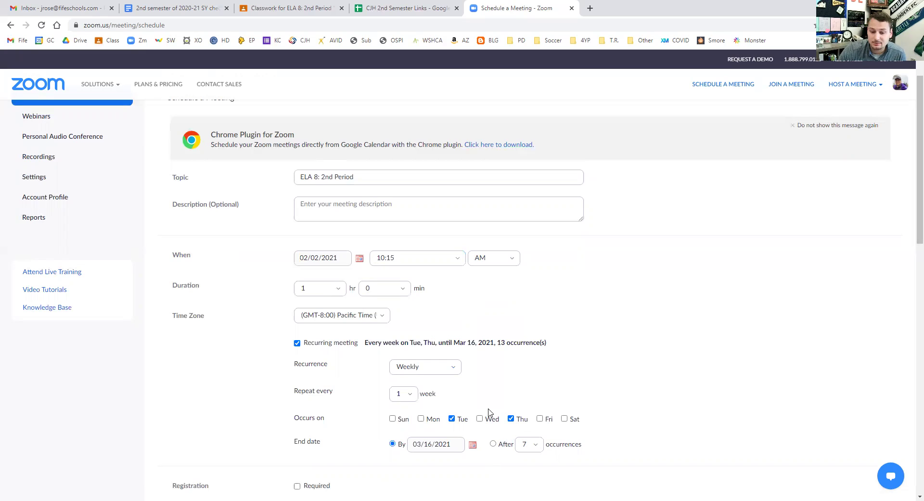
Step: Set the recurrence end date to 06/18/2021
{"action": "left_click", "coordinate": [472, 448]}
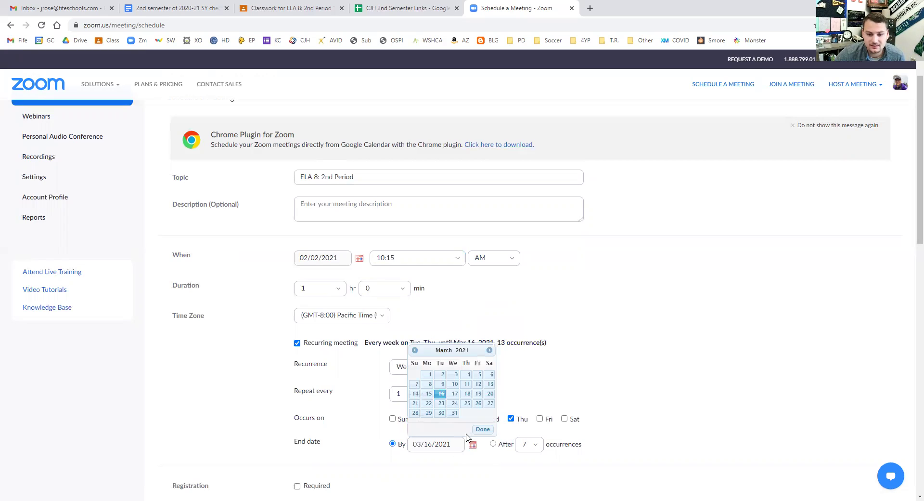
{"action": "left_click", "coordinate": [490, 350]}
{"action": "left_click", "coordinate": [489, 350]}
{"action": "left_click", "coordinate": [490, 350]}
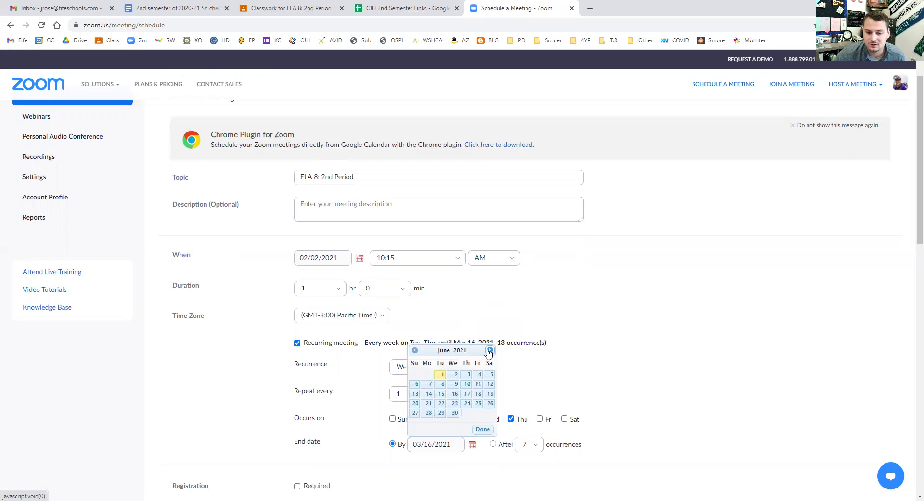
{"action": "left_click", "coordinate": [479, 394]}
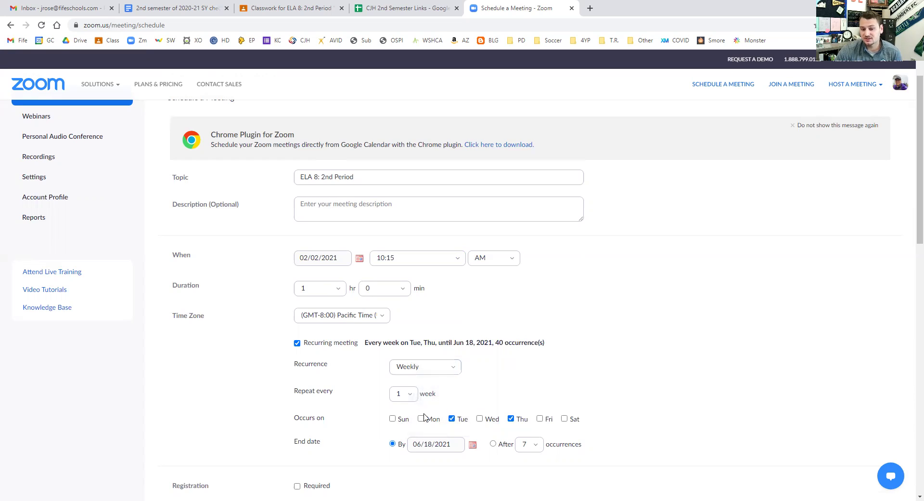
{"action": "left_click", "coordinate": [395, 257]}
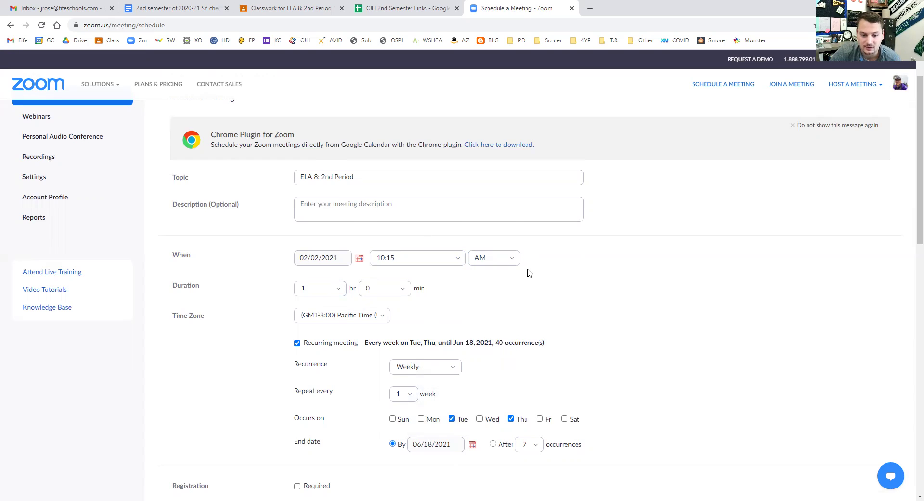
Step: Review the security, video, audio and meeting options, and save the scheduled meeting
{"action": "scroll", "coordinate": [528, 272], "scroll_direction": "down", "scroll_amount": 3}
{"action": "scroll", "coordinate": [423, 336], "scroll_direction": "down", "scroll_amount": 2}
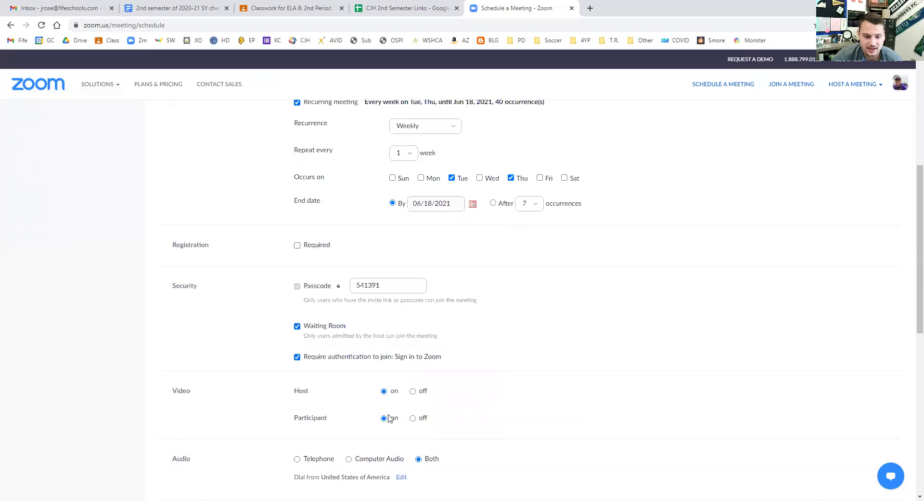
{"action": "scroll", "coordinate": [346, 409], "scroll_direction": "down", "scroll_amount": 1}
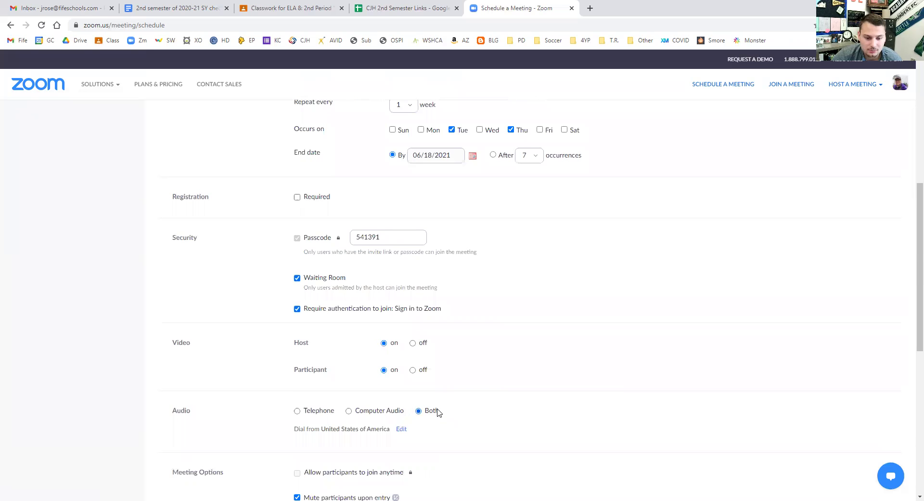
{"action": "scroll", "coordinate": [404, 404], "scroll_direction": "down", "scroll_amount": 3}
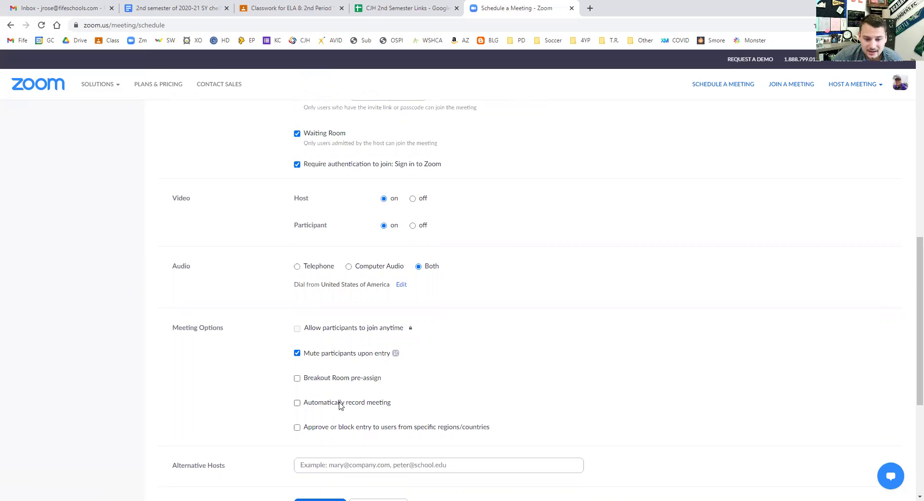
{"action": "scroll", "coordinate": [363, 342], "scroll_direction": "down", "scroll_amount": 1}
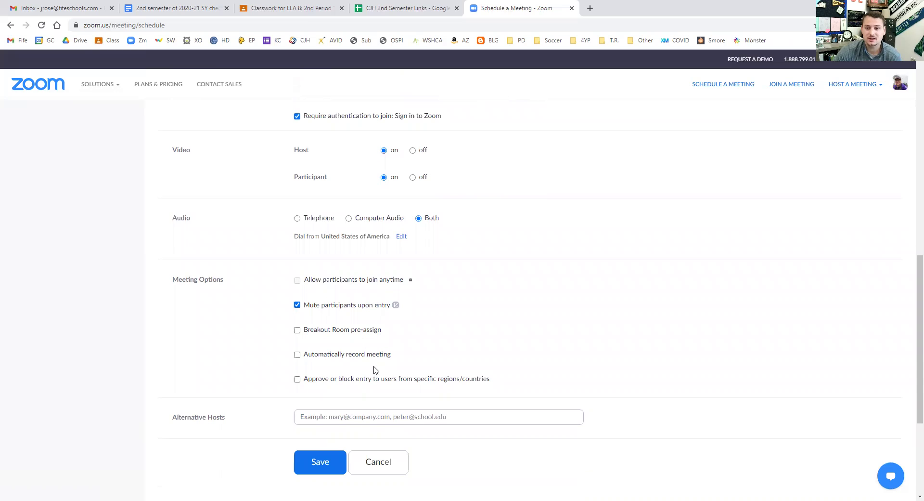
{"action": "scroll", "coordinate": [375, 370], "scroll_direction": "up", "scroll_amount": 9}
{"action": "scroll", "coordinate": [377, 378], "scroll_direction": "down", "scroll_amount": 10}
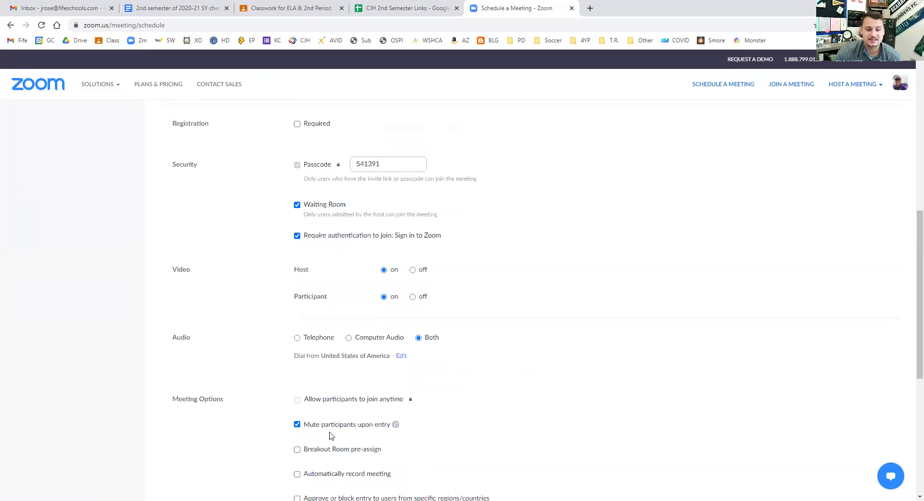
{"action": "left_click", "coordinate": [320, 278]}
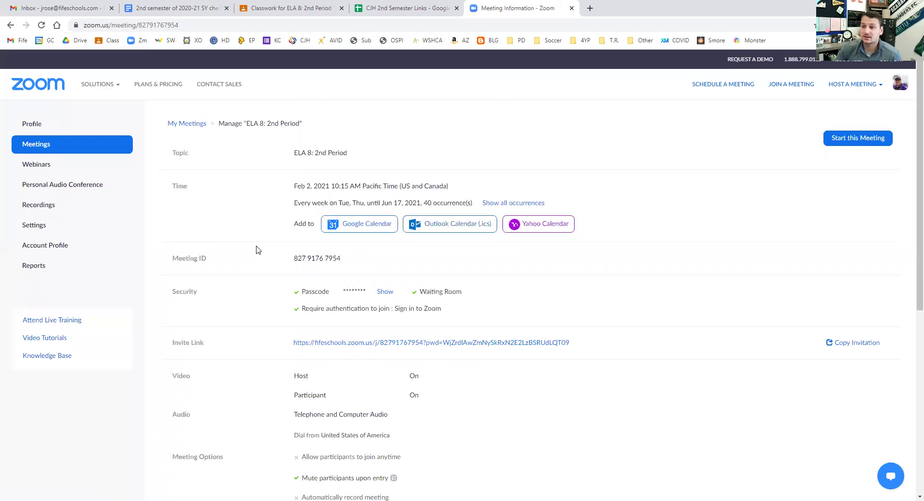
Step: Add the meeting to Google Calendar, choosing the school account and allowing Zoom access, and save the event
{"action": "left_click", "coordinate": [368, 226]}
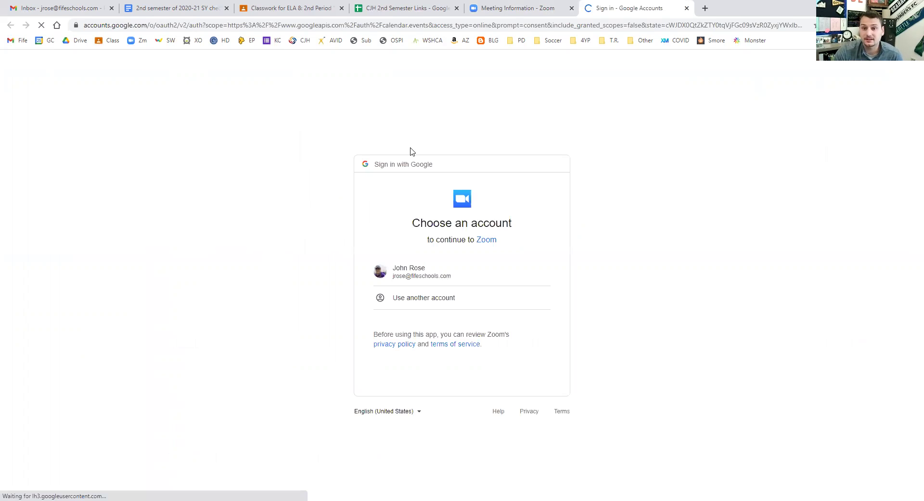
{"action": "left_click", "coordinate": [441, 275]}
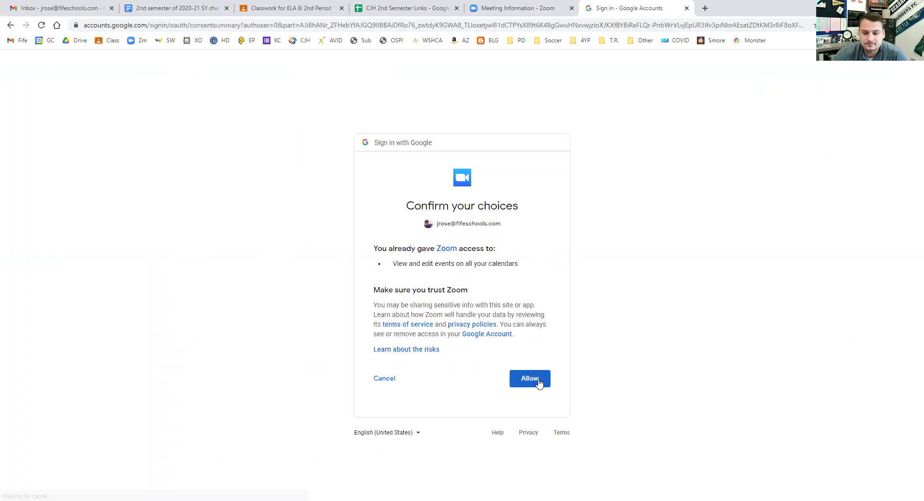
{"action": "left_click", "coordinate": [539, 380]}
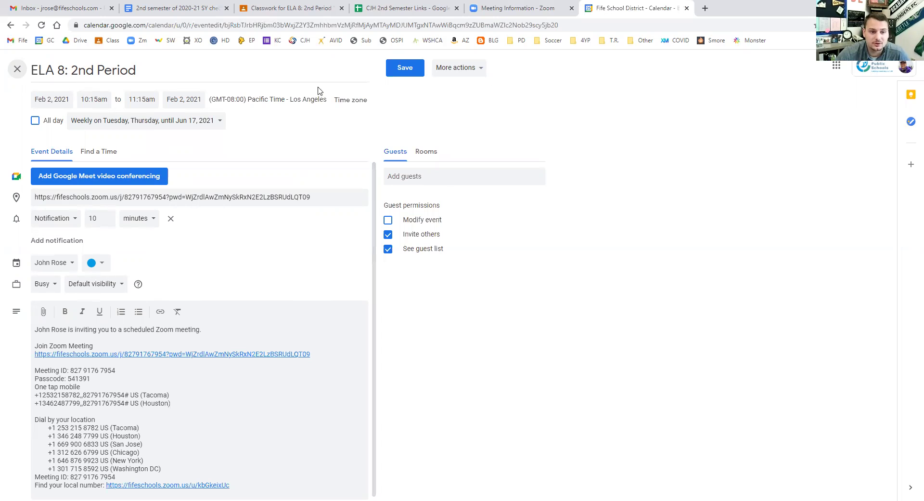
{"action": "left_click", "coordinate": [402, 70]}
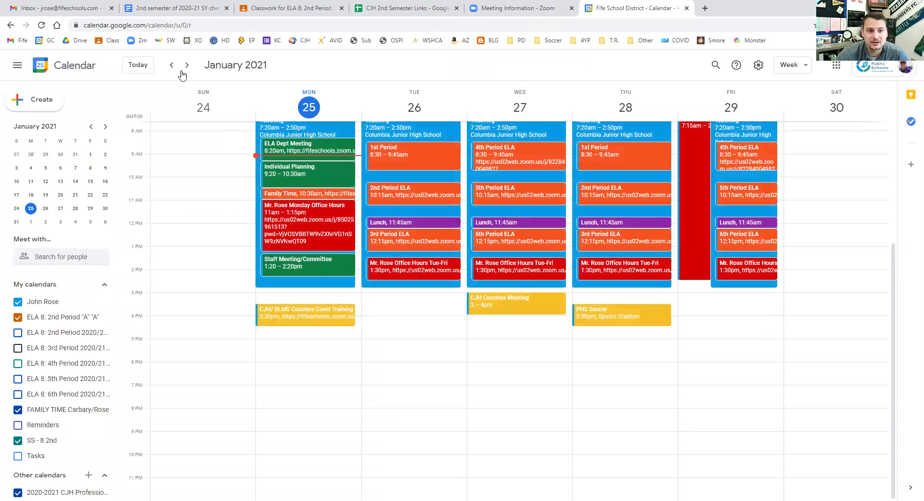
Step: Color all events in the "ELA 8: 2nd Period" series Tomato, starting from its February 2 occurrence
{"action": "left_click", "coordinate": [187, 67]}
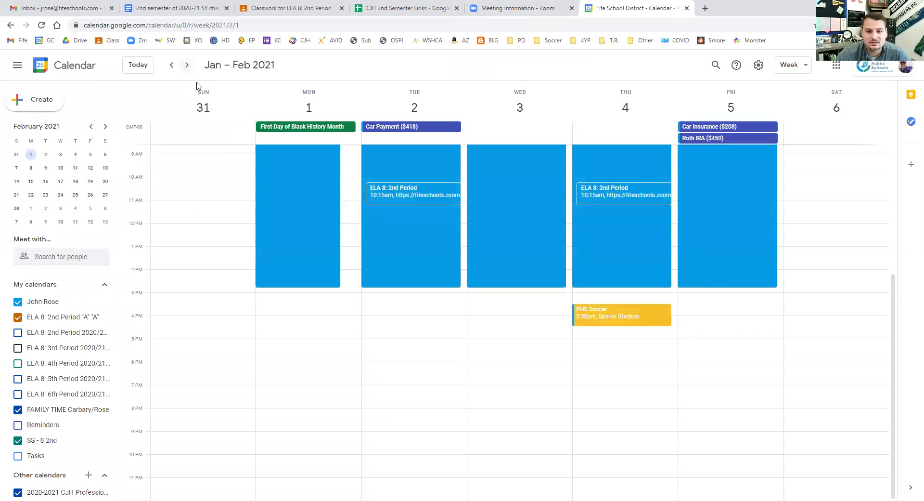
{"action": "scroll", "coordinate": [519, 373], "scroll_direction": "up", "scroll_amount": 3}
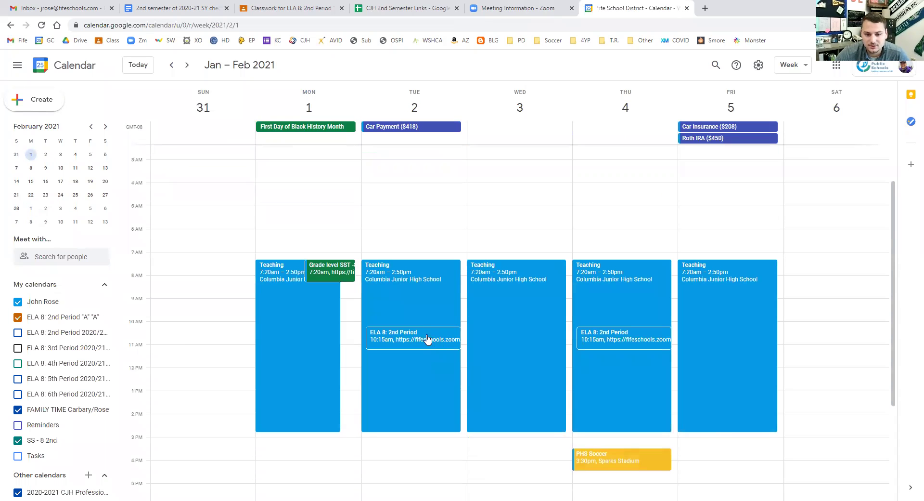
{"action": "right_click", "coordinate": [427, 339]}
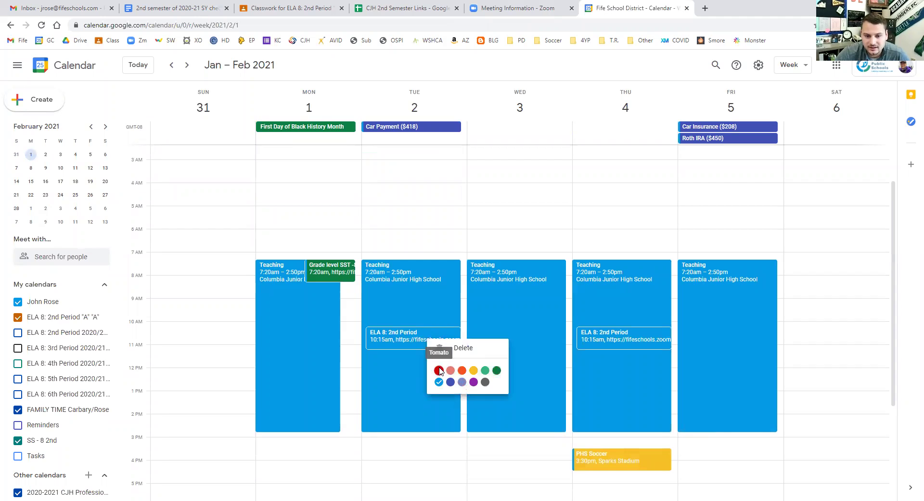
{"action": "left_click", "coordinate": [441, 373]}
{"action": "left_click", "coordinate": [424, 286]}
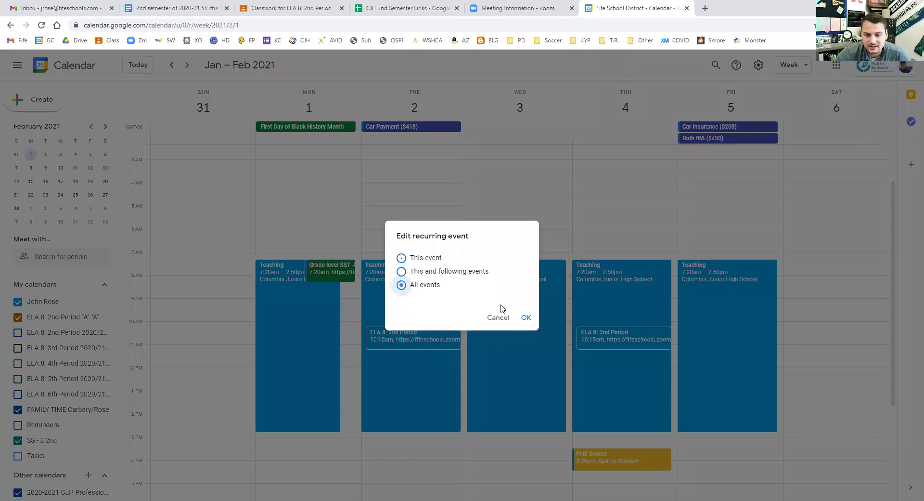
{"action": "left_click", "coordinate": [526, 317]}
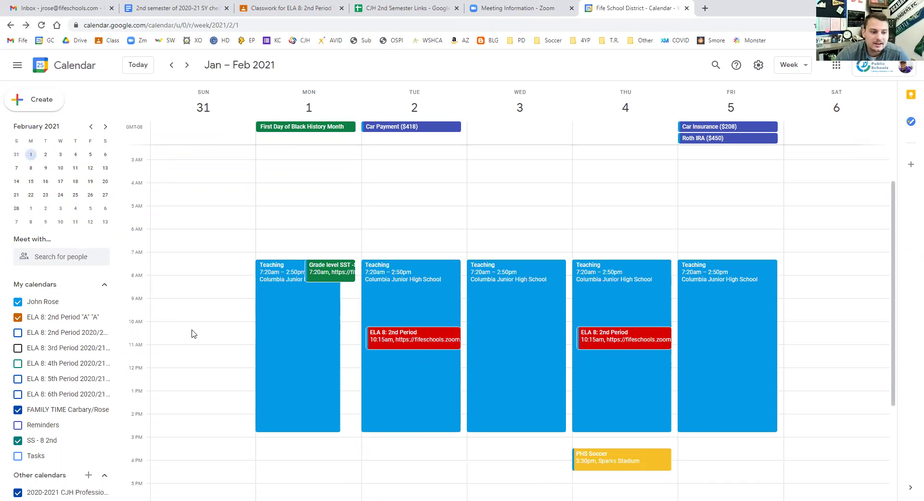
Step: Copy the February 2 "ELA 8: 2nd Period" event to the ELA 8: 2nd Period "A" "A" class calendar and save the copy
{"action": "left_click", "coordinate": [425, 341]}
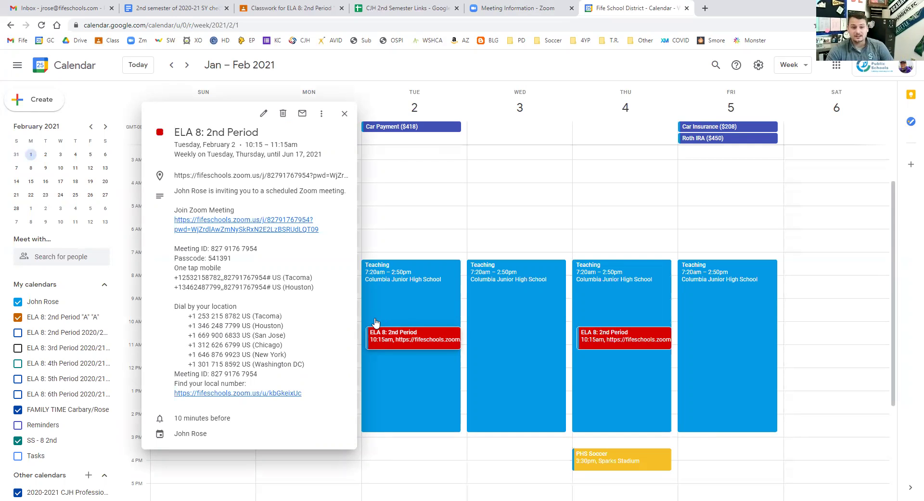
{"action": "left_click", "coordinate": [321, 116]}
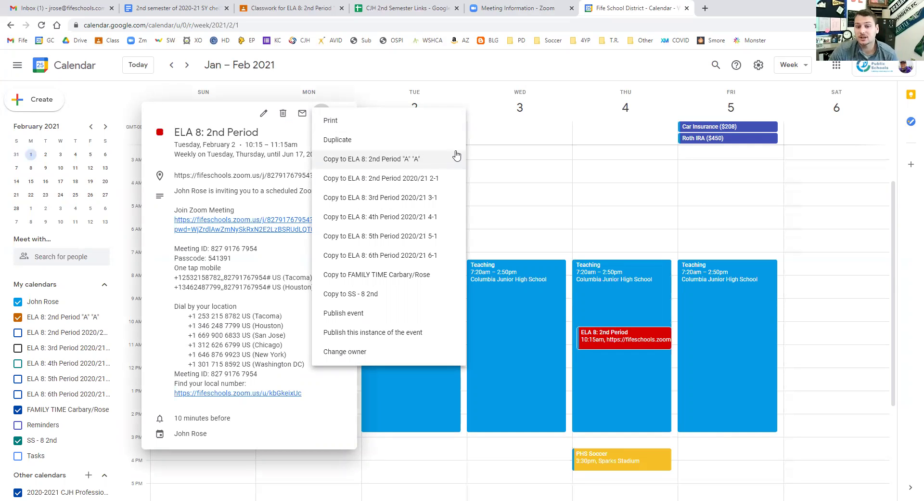
{"action": "left_click", "coordinate": [432, 164]}
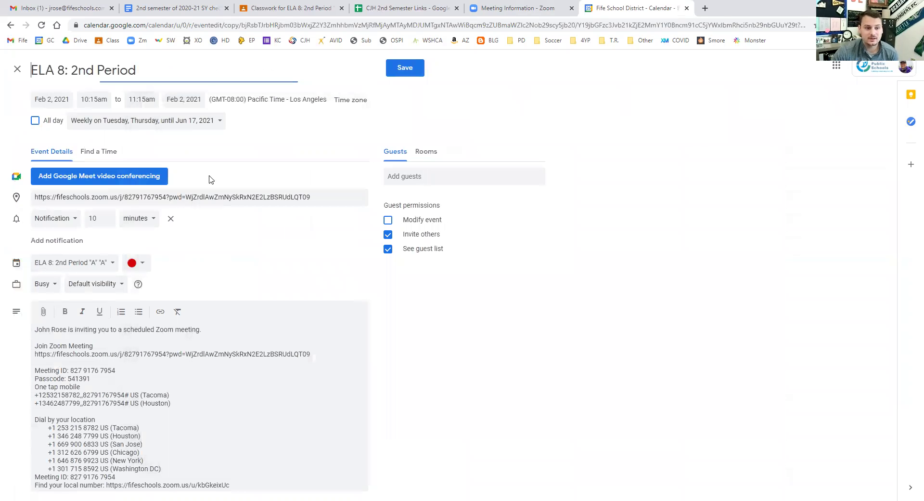
{"action": "left_click", "coordinate": [397, 69]}
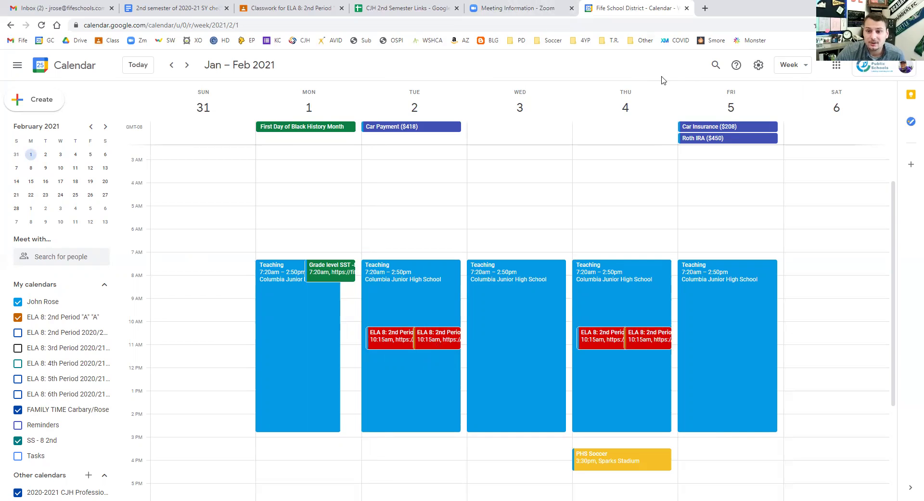
Step: Return to the Zoom meeting information page for "ELA 8: 2nd Period"
{"action": "left_click", "coordinate": [502, 6]}
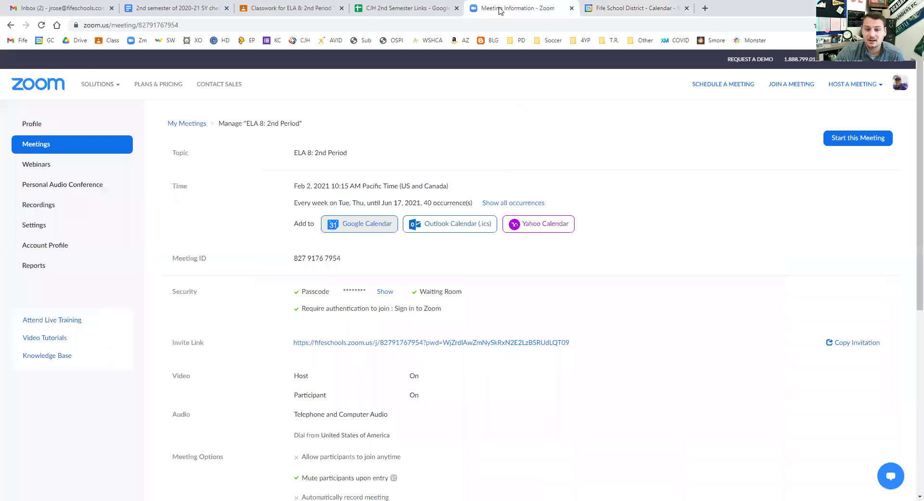